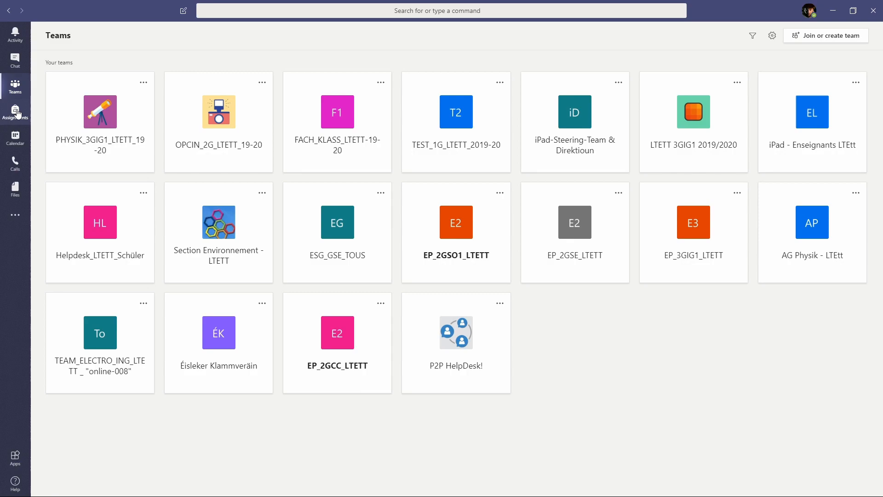
Open the Assignments area and check the application language options in the general settings
{"action": "left_click", "coordinate": [16, 113]}
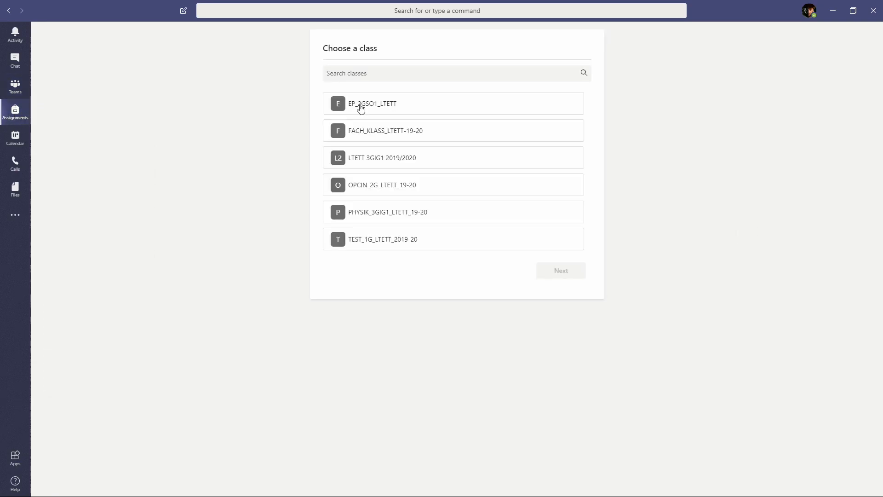
{"action": "left_click", "coordinate": [809, 15]}
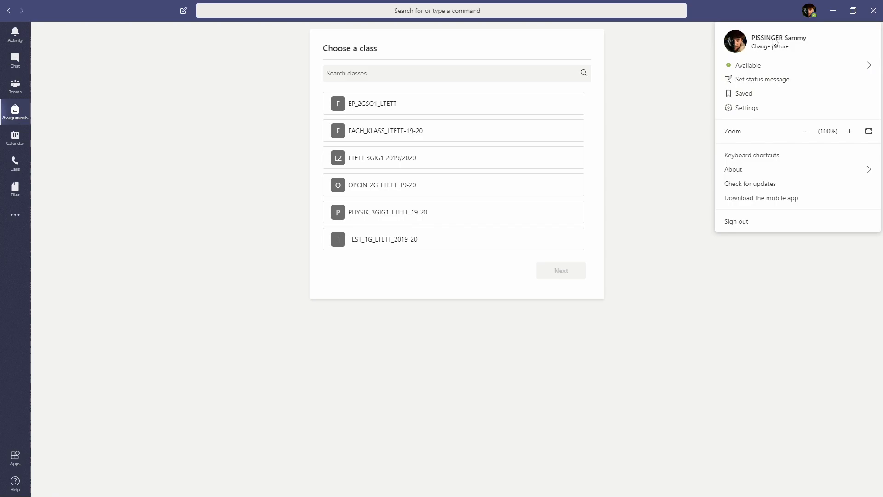
{"action": "left_click", "coordinate": [741, 108]}
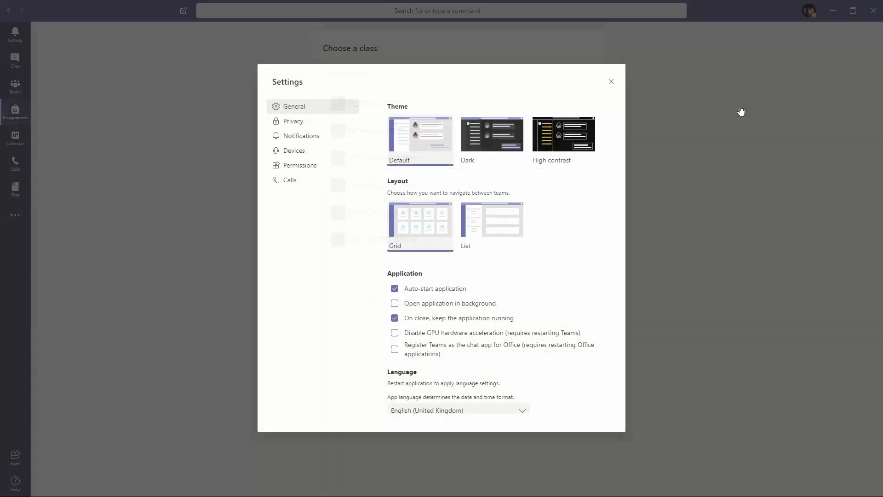
{"action": "scroll", "coordinate": [393, 205], "scroll_direction": "down", "scroll_amount": 3}
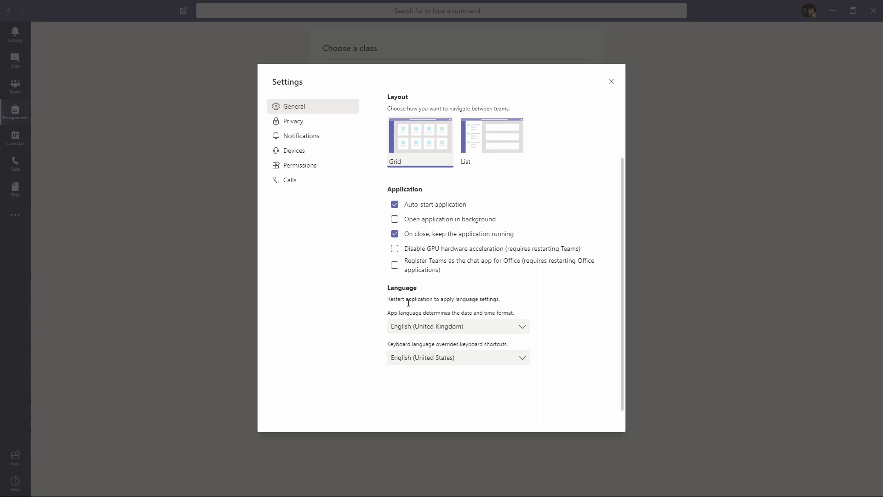
{"action": "left_click", "coordinate": [418, 330]}
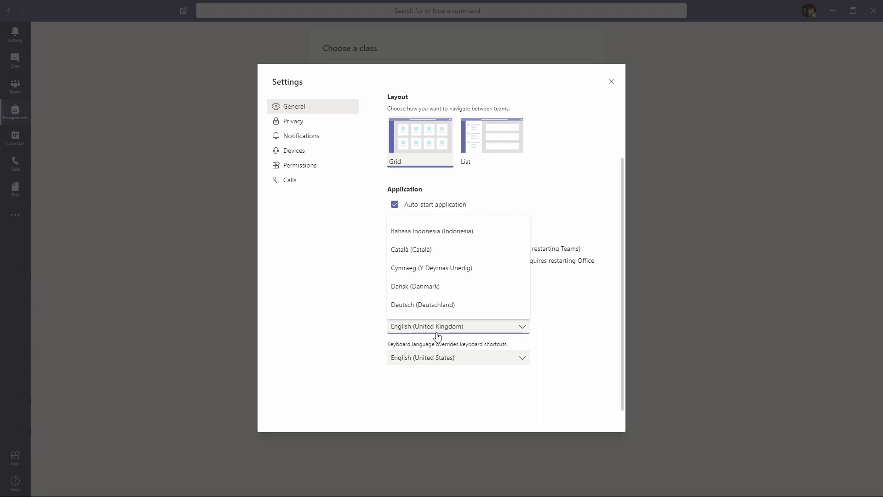
{"action": "left_click", "coordinate": [437, 340]}
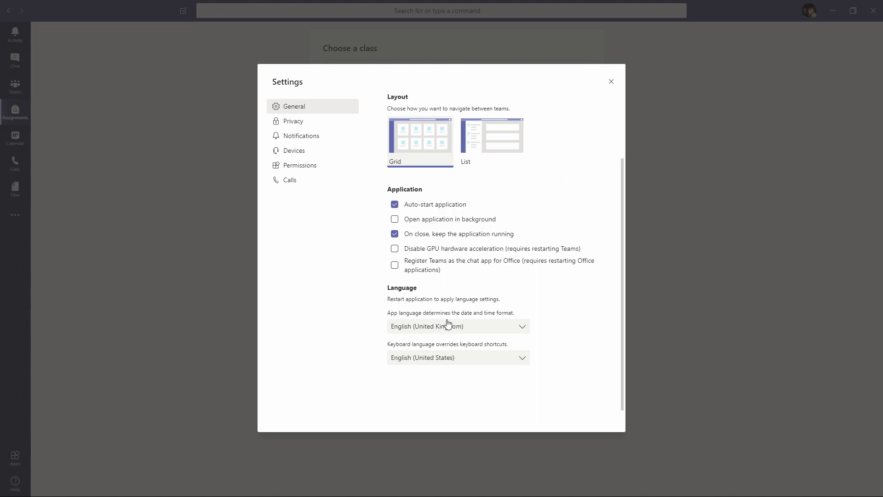
{"action": "left_click", "coordinate": [612, 81]}
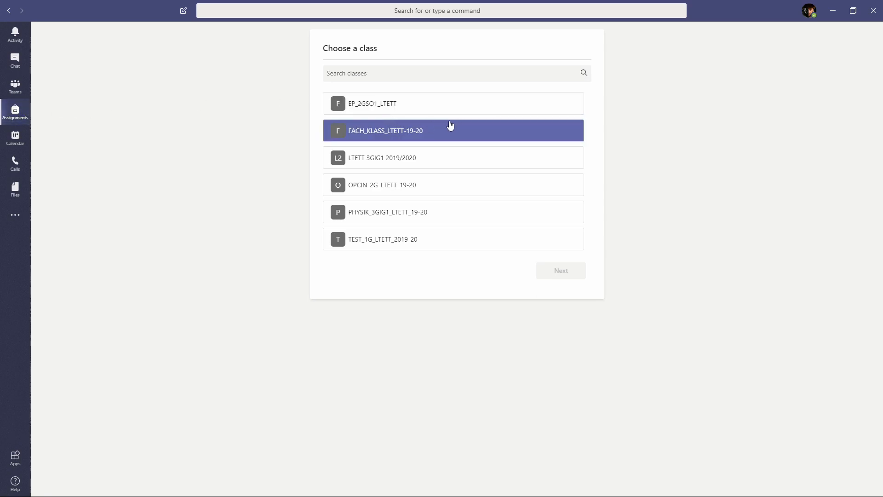
Choose the class FACH_KLASS_LTETT-19-20 and start a new assignment for it
{"action": "left_click", "coordinate": [422, 131]}
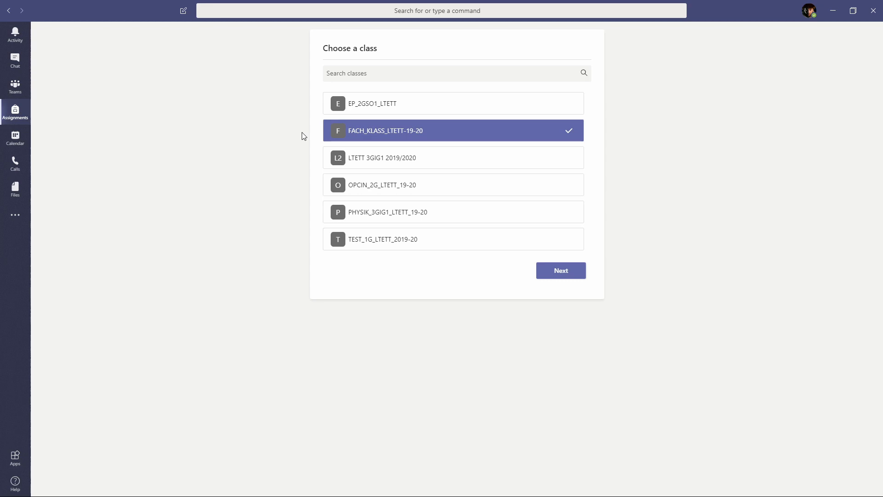
{"action": "left_click", "coordinate": [569, 277]}
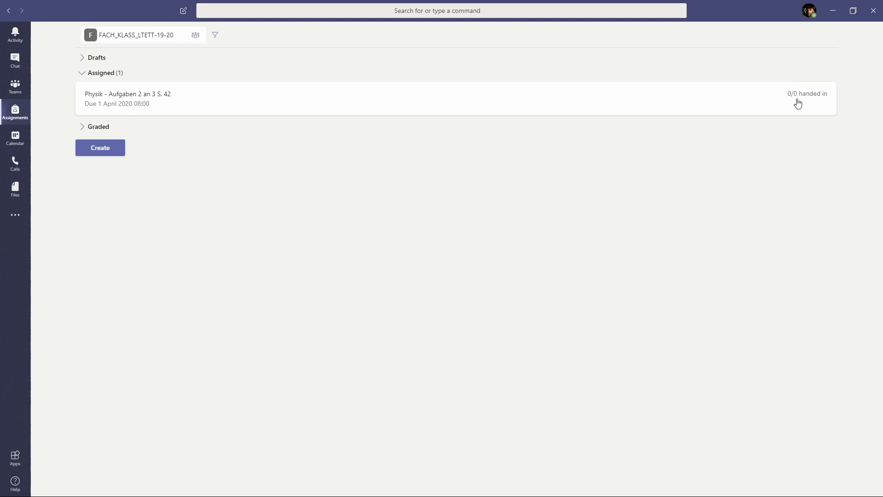
{"action": "left_click", "coordinate": [90, 150]}
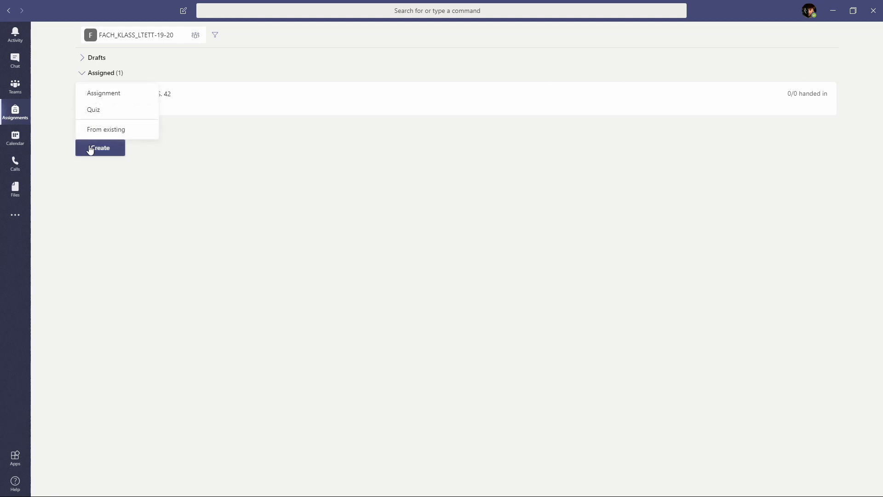
{"action": "left_click", "coordinate": [101, 96]}
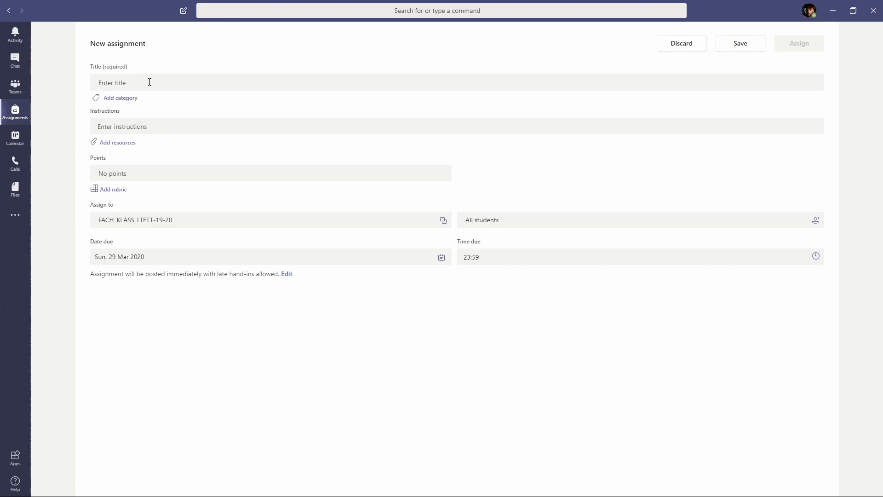
Title the assignment "PHYSIK - Aufgabe 2 und 3 Seite 44" with the instructions "Löse die Aufgaben 2 und 3 und setze die Lösung auf Teams."
{"action": "type", "text": "PH"}
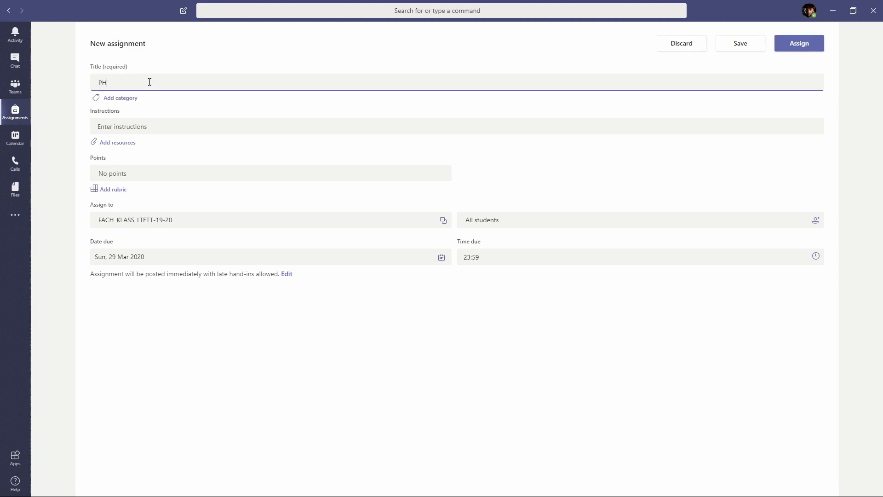
{"action": "type", "text": "YSIK - Aufgabe 2 und 3 Seite 44"}
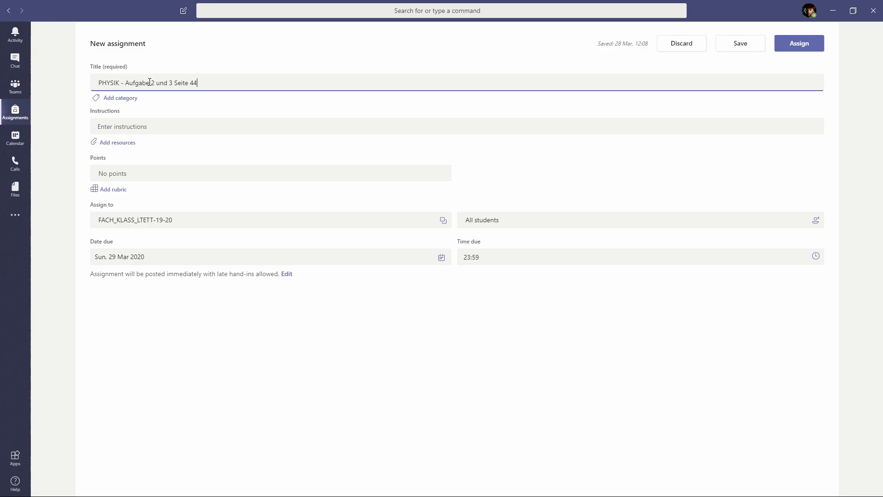
{"action": "left_click", "coordinate": [110, 125]}
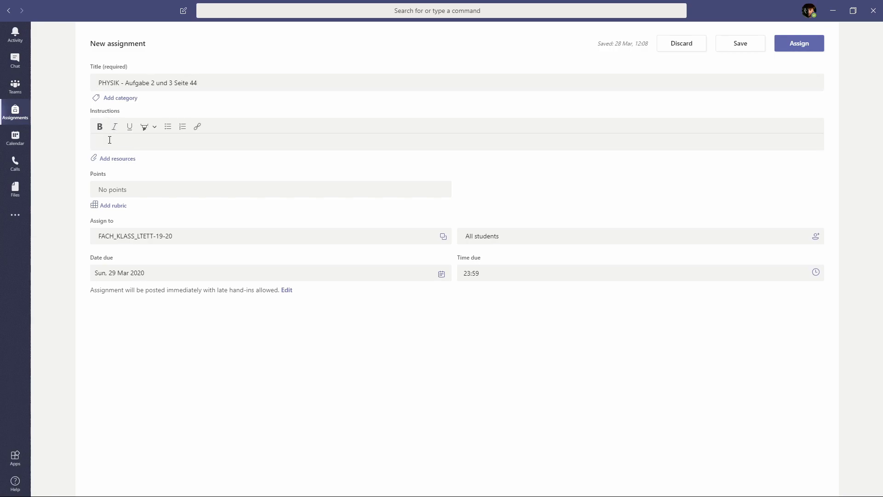
{"action": "type", "text": "Löse die Aufgaben 2 und 3 und setze die Lösu"}
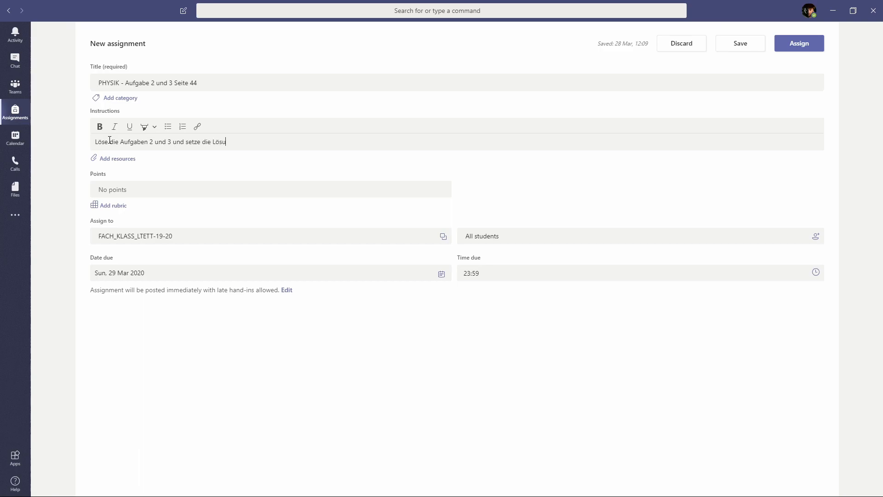
{"action": "type", "text": "ng auf Teams."}
Look through the resource sources and the class and student recipient options of the new assignment
{"action": "left_click", "coordinate": [112, 160]}
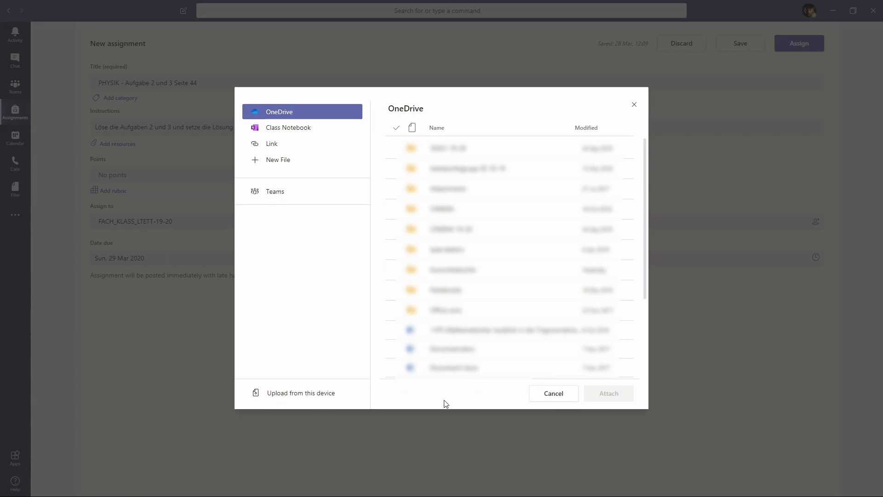
{"action": "left_click", "coordinate": [554, 399]}
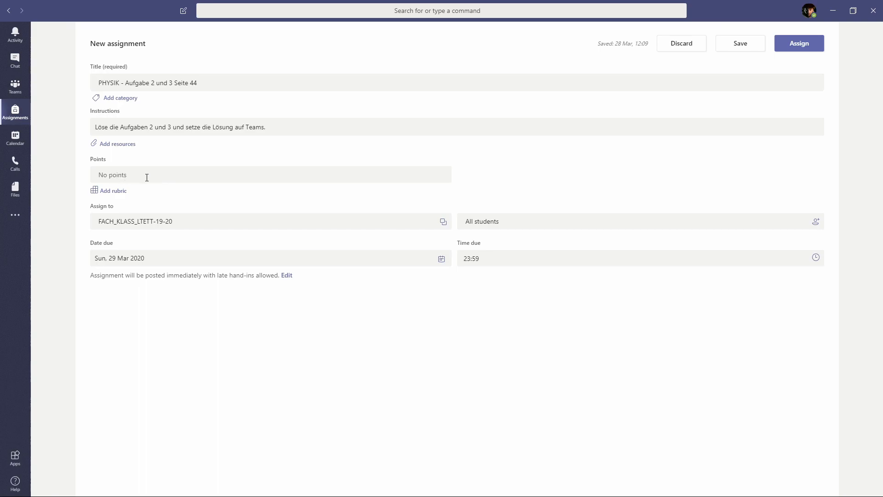
{"action": "left_click", "coordinate": [133, 225]}
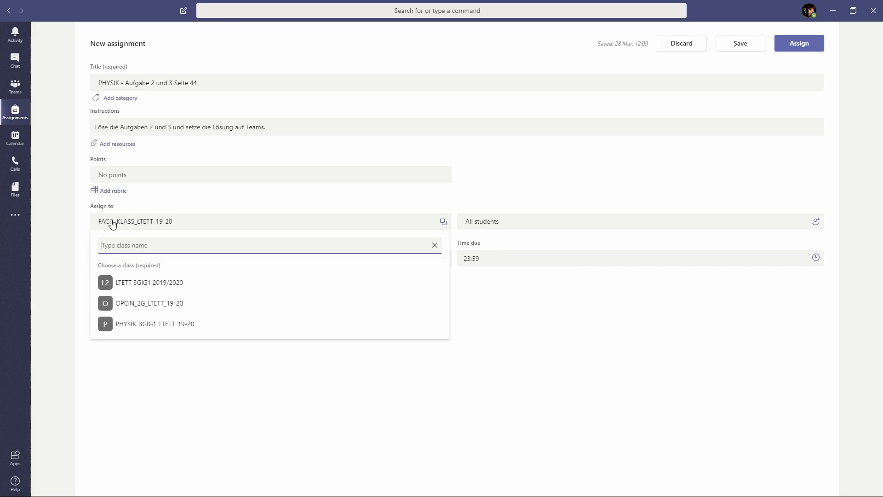
{"action": "left_click", "coordinate": [168, 227]}
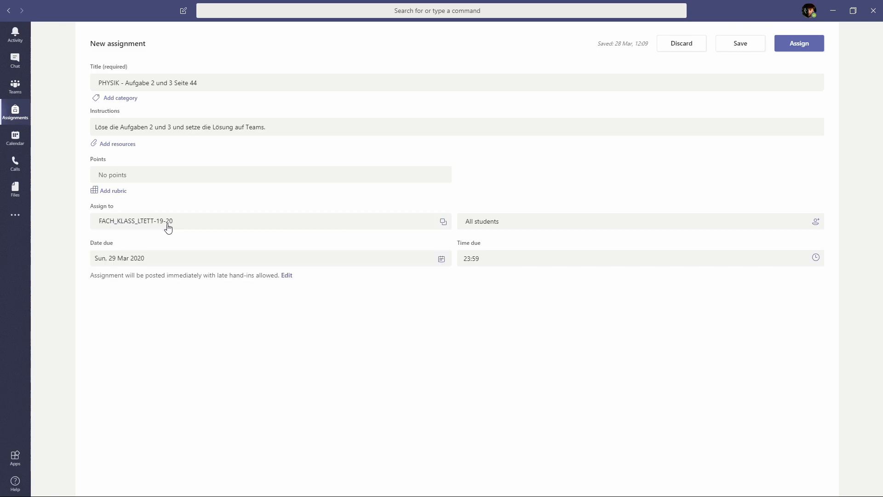
{"action": "left_click", "coordinate": [495, 224]}
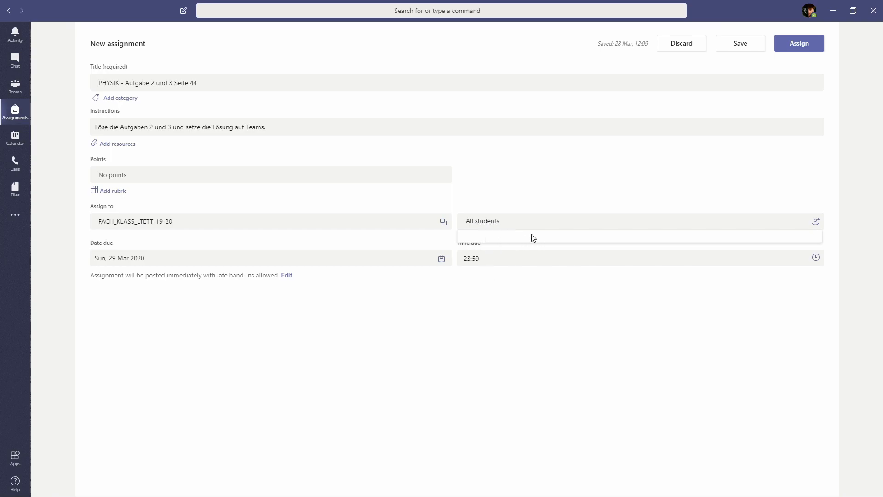
{"action": "left_click", "coordinate": [483, 226]}
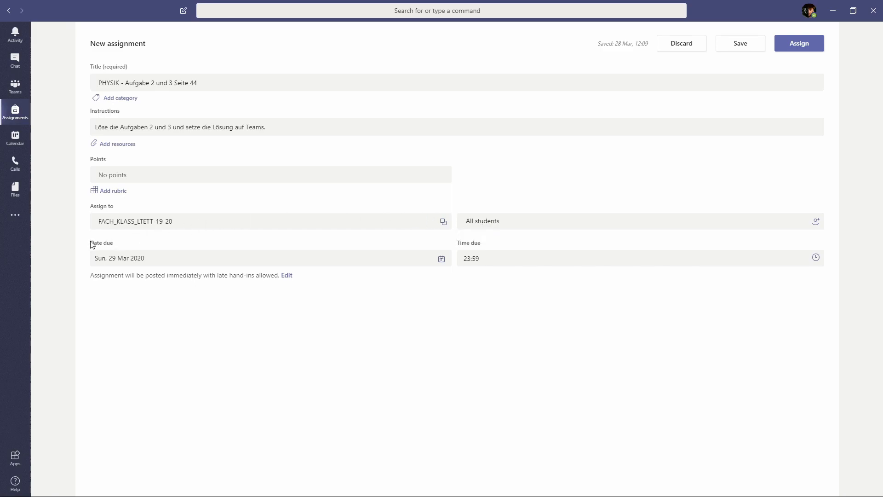
Set the due date to Tuesday, 31 March 2020 and assign the assignment to the class
{"action": "left_click", "coordinate": [138, 263]}
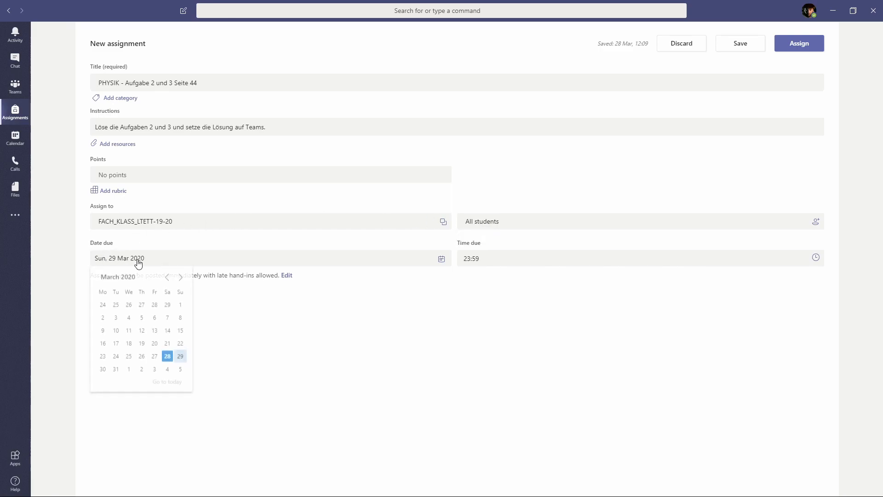
{"action": "left_click", "coordinate": [116, 371]}
{"action": "left_click", "coordinate": [492, 263]}
{"action": "left_click", "coordinate": [421, 301]}
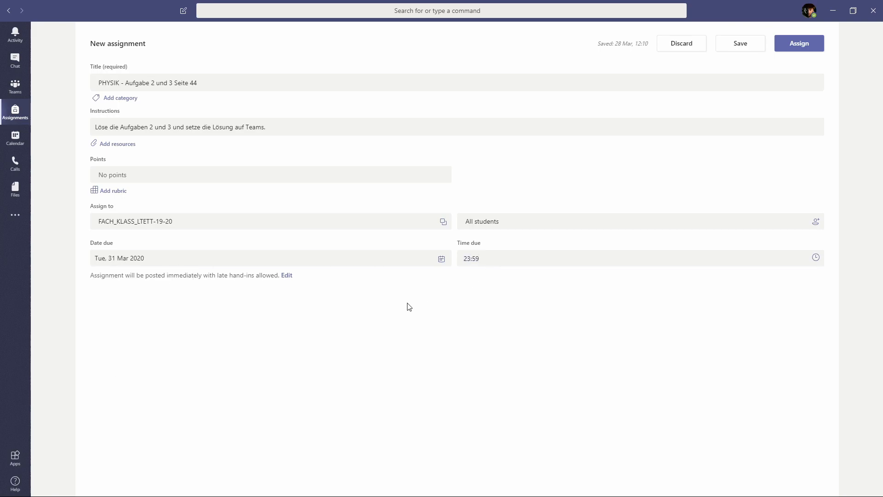
{"action": "left_click", "coordinate": [751, 48]}
{"action": "left_click", "coordinate": [796, 48]}
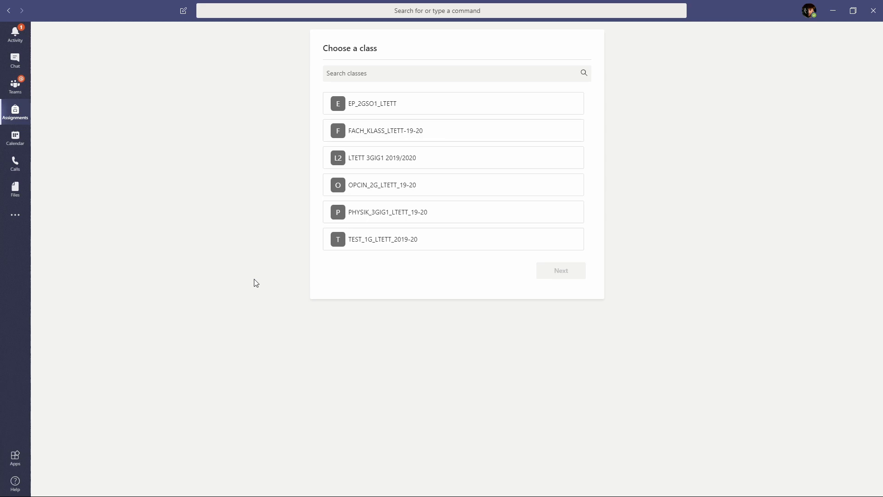
Reopen the class FACH_KLASS_LTETT-19-20 and view the grading page of "PHYSIK - Aufgabe 2 und 3 Seite 44"
{"action": "left_click", "coordinate": [374, 132]}
{"action": "left_click", "coordinate": [554, 270]}
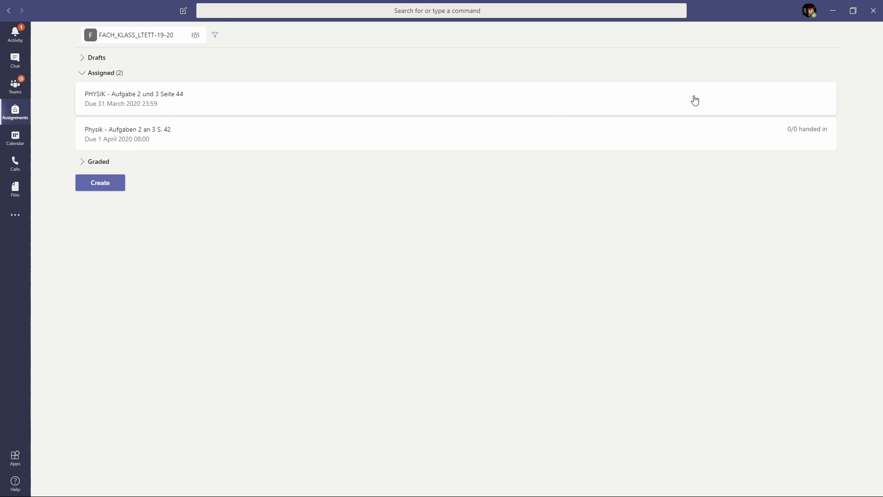
{"action": "left_click", "coordinate": [184, 99]}
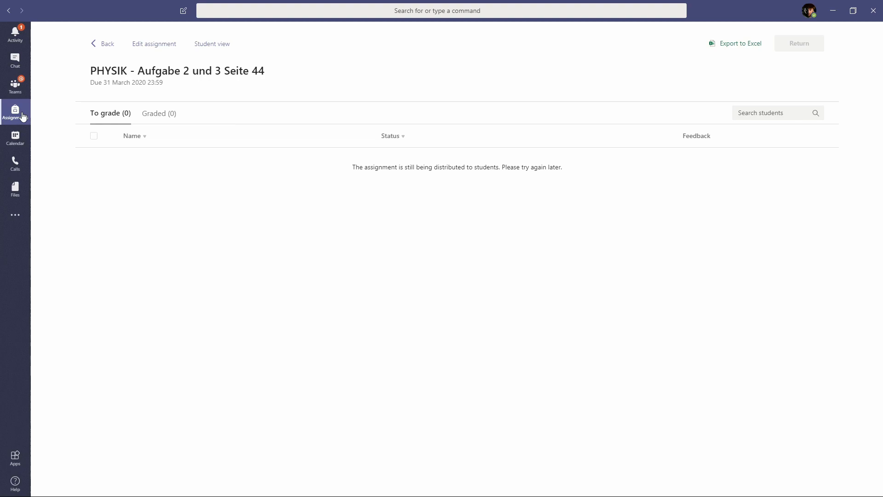
{"action": "left_click", "coordinate": [103, 44]}
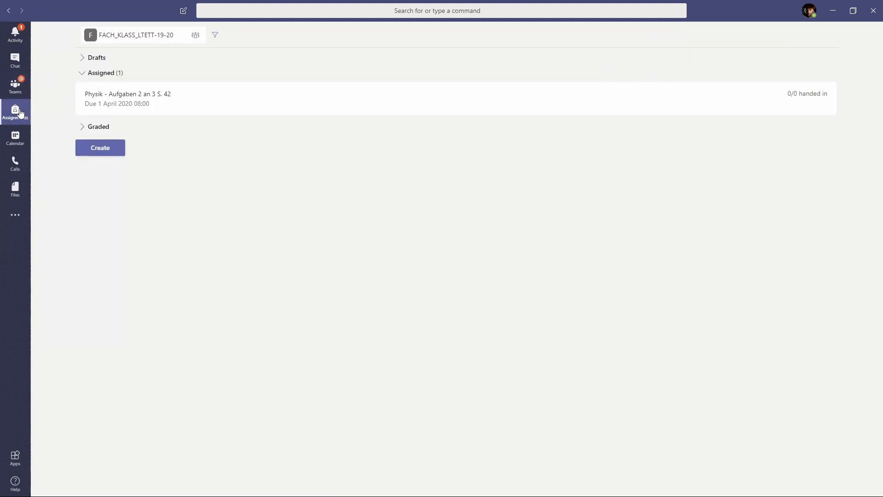
Switch to the class PHYSIK_3GIG1_LTETT_19-20 and open its assignment "PHYSIK - Aufgaben 5 und 6"
{"action": "left_click", "coordinate": [109, 36]}
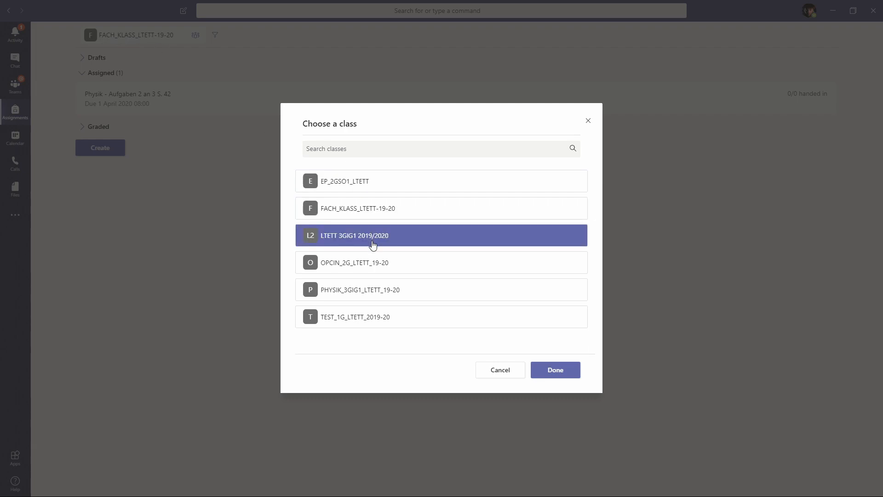
{"action": "left_click", "coordinate": [338, 295]}
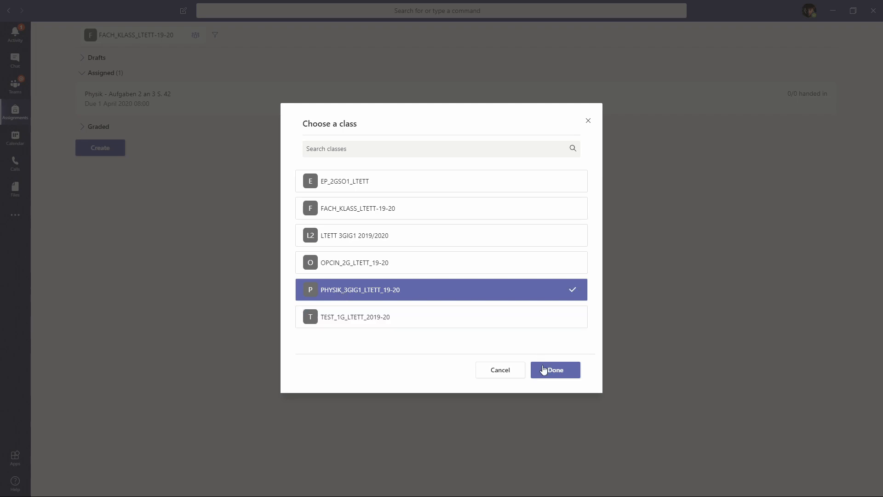
{"action": "left_click", "coordinate": [550, 370]}
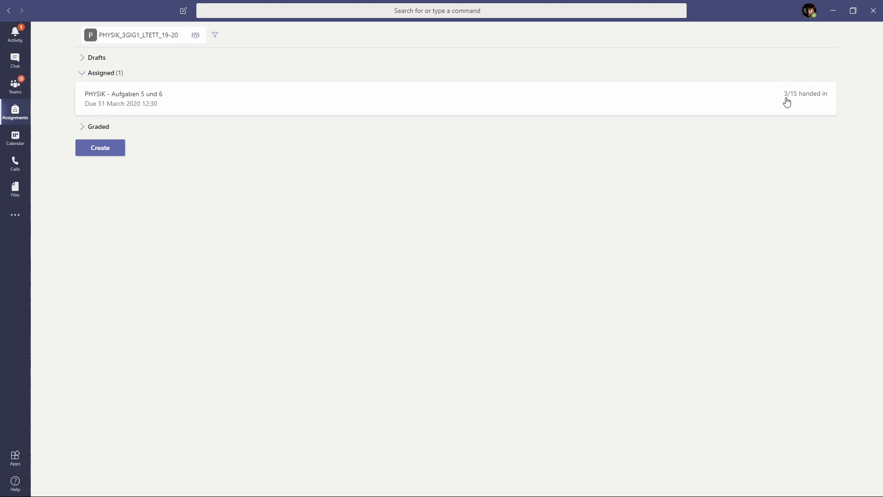
{"action": "left_click", "coordinate": [131, 100]}
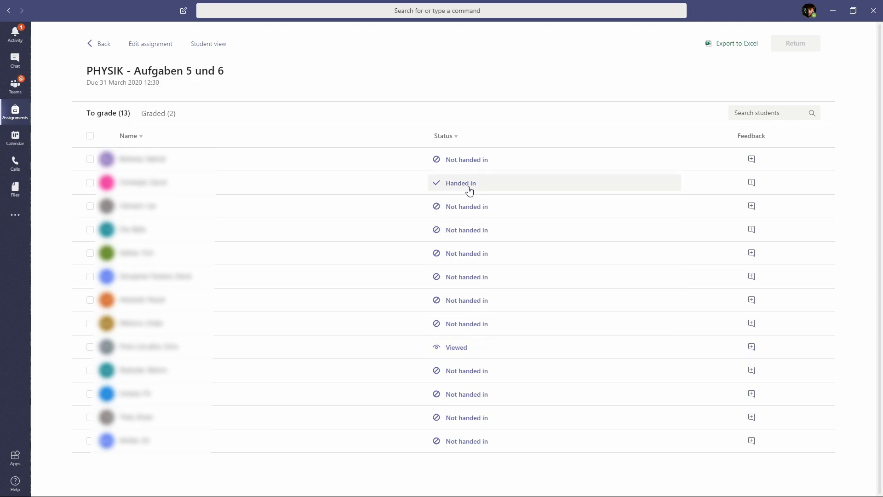
Expand the feedback field for the student who handed in, and examine the submitted PDF and its file options
{"action": "left_click", "coordinate": [752, 183]}
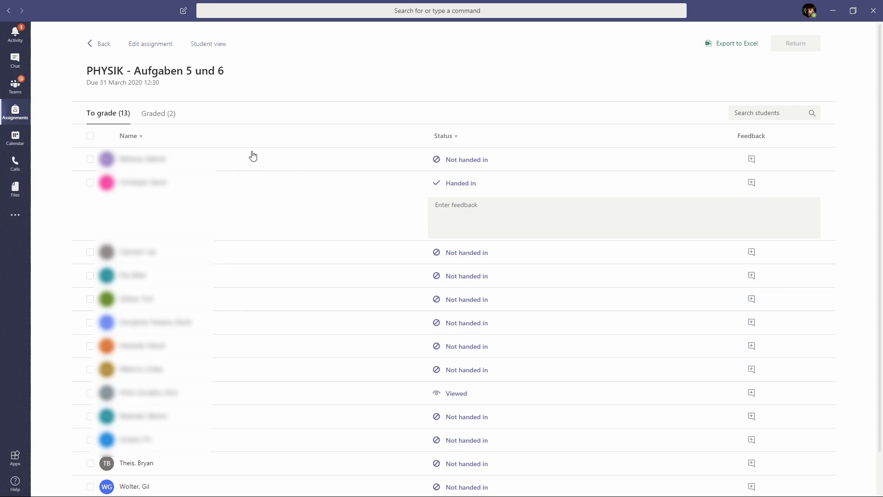
{"action": "left_click", "coordinate": [471, 186]}
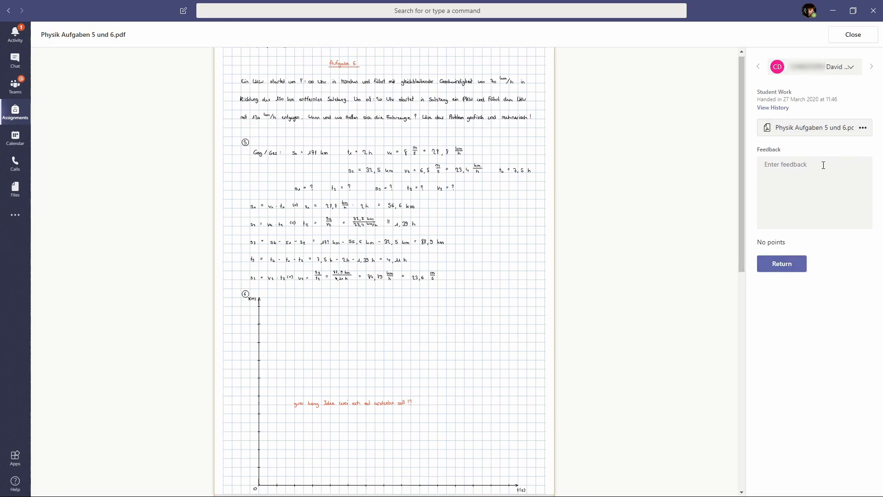
{"action": "left_click", "coordinate": [863, 128]}
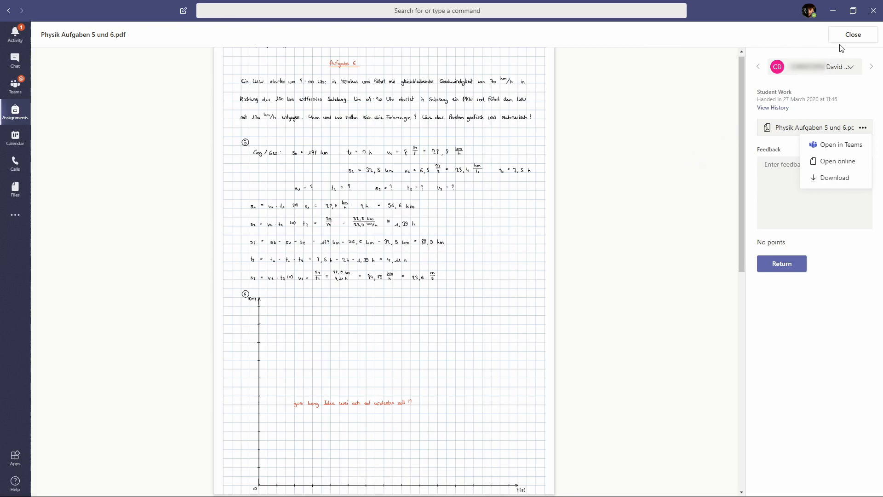
{"action": "left_click", "coordinate": [852, 35]}
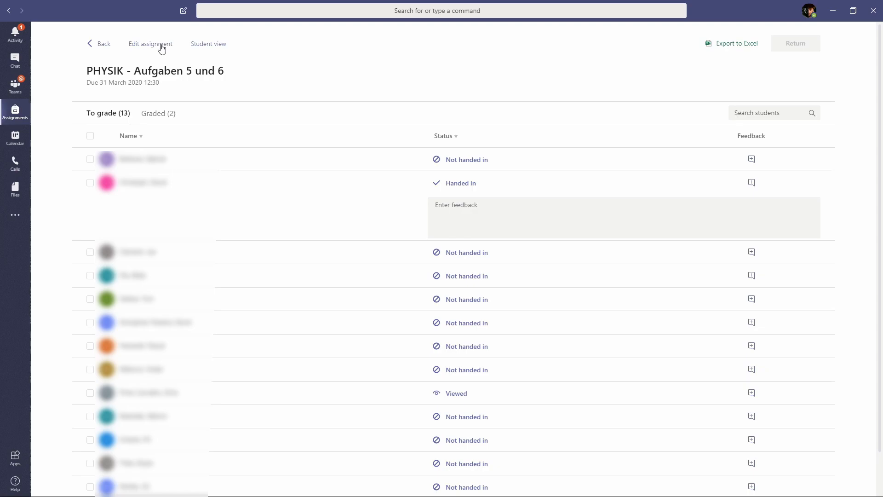
Preview "PHYSIK - Aufgaben 5 und 6" as students see it, examining the instructions and student work section, and return to the grading page
{"action": "left_click", "coordinate": [218, 46]}
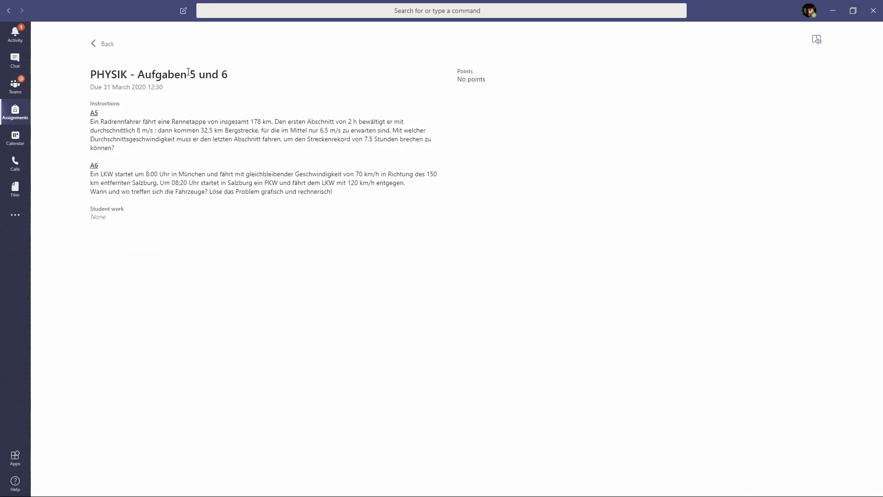
{"action": "left_click_drag", "start_coordinate": [91, 105], "coordinate": [364, 198]}
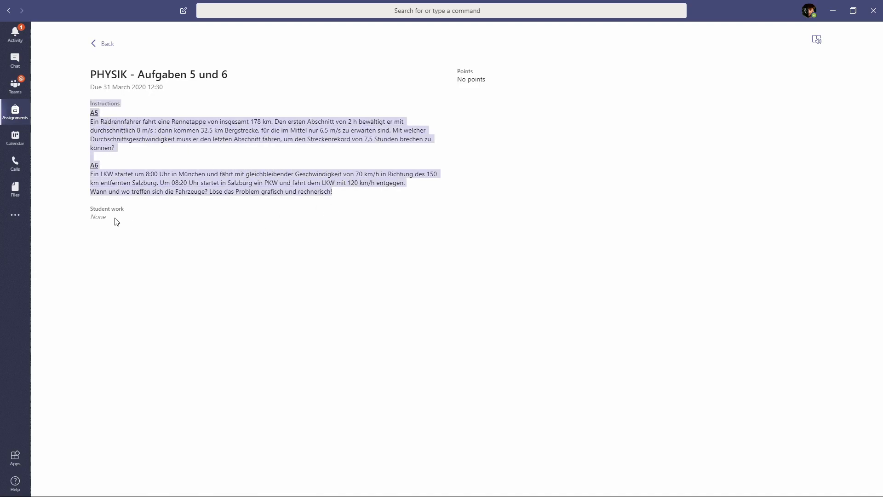
{"action": "left_click", "coordinate": [99, 218]}
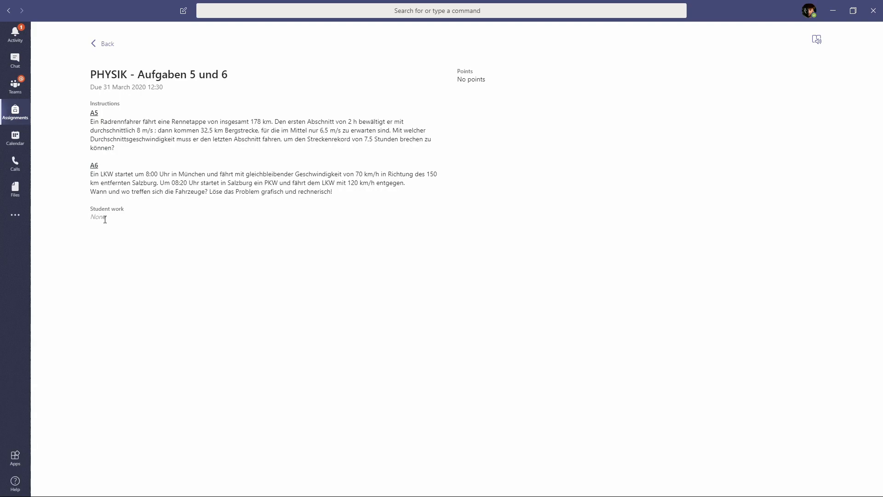
{"action": "left_click", "coordinate": [98, 43]}
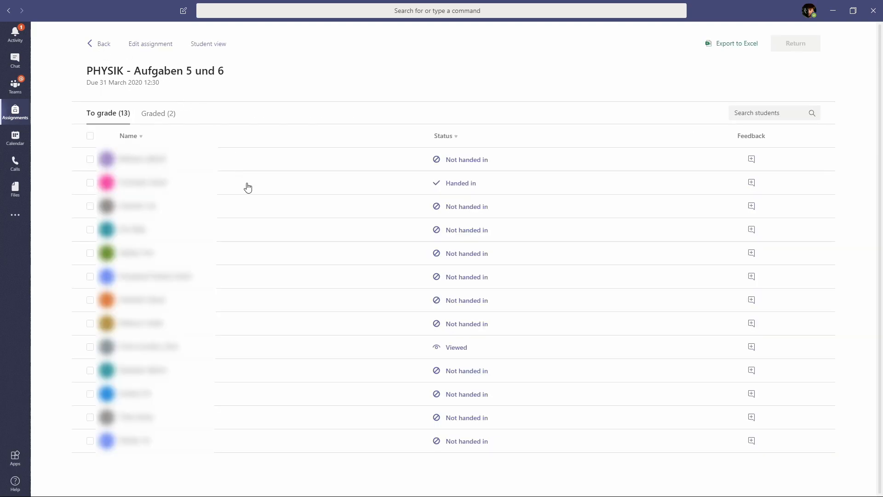
Leave the grading page and switch the assignments view to the class TEST_1G_LTETT_2019-20
{"action": "left_click", "coordinate": [15, 113]}
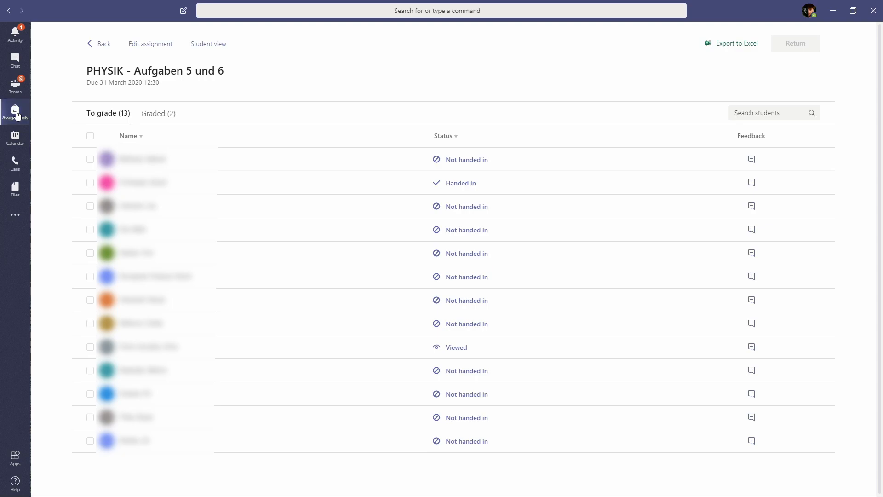
{"action": "left_click", "coordinate": [103, 45]}
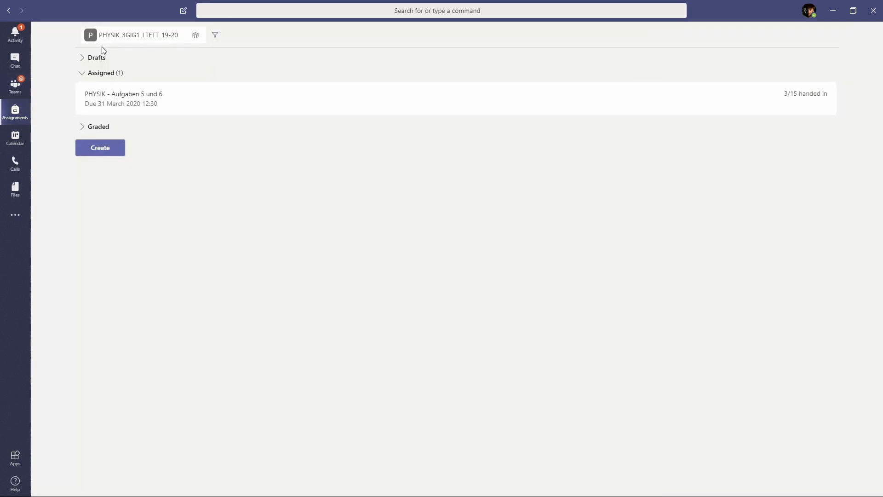
{"action": "left_click", "coordinate": [115, 34]}
{"action": "left_click", "coordinate": [330, 239]}
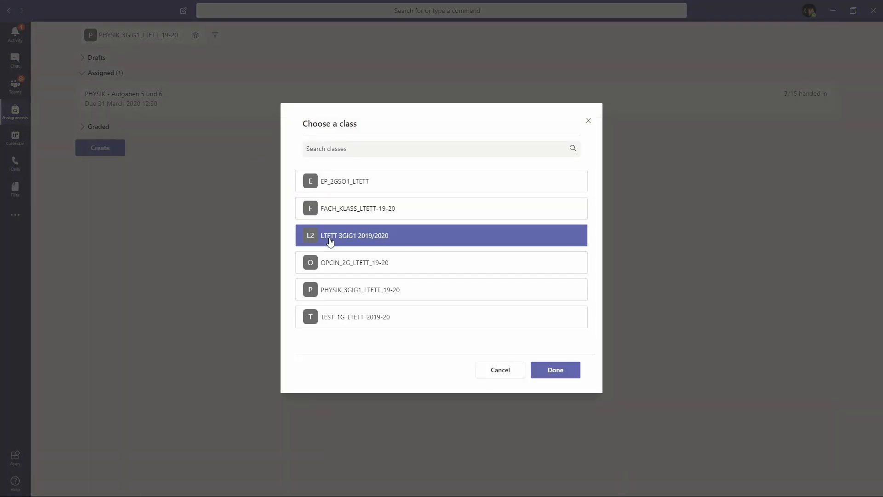
{"action": "left_click", "coordinate": [362, 317]}
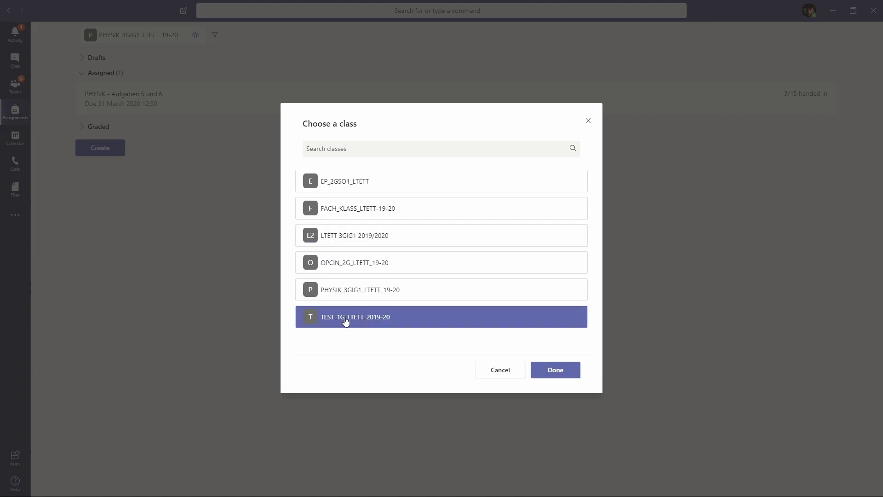
{"action": "left_click", "coordinate": [555, 370]}
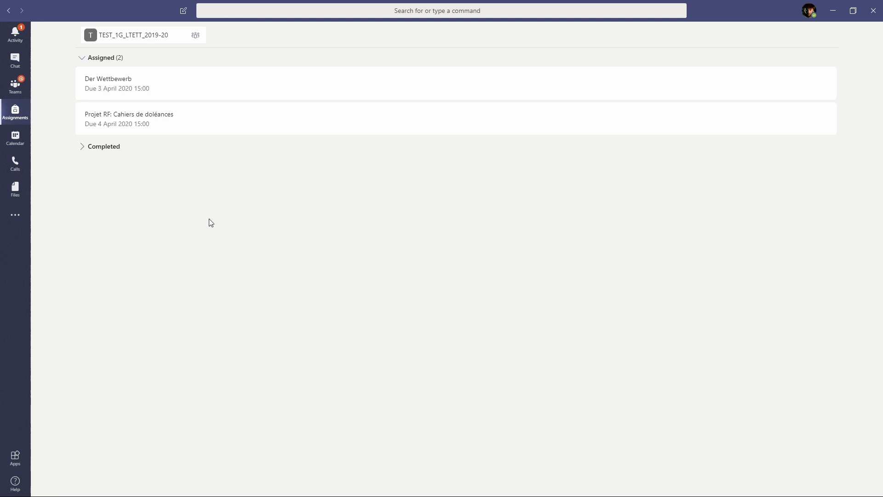
Open the assignment "Der Wettbewerb" and examine its instructions and the options for adding work, without attaching a file
{"action": "left_click", "coordinate": [112, 88]}
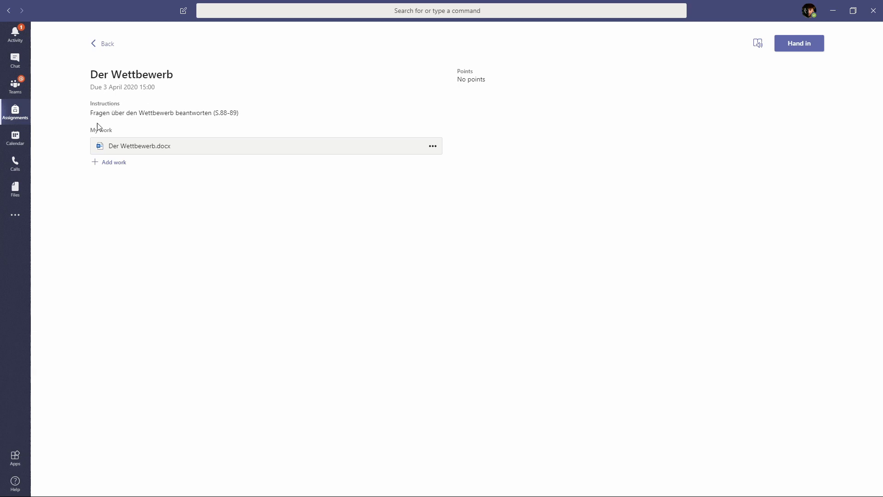
{"action": "left_click_drag", "start_coordinate": [90, 115], "coordinate": [233, 113]}
{"action": "left_click", "coordinate": [155, 131]}
{"action": "left_click", "coordinate": [115, 163]}
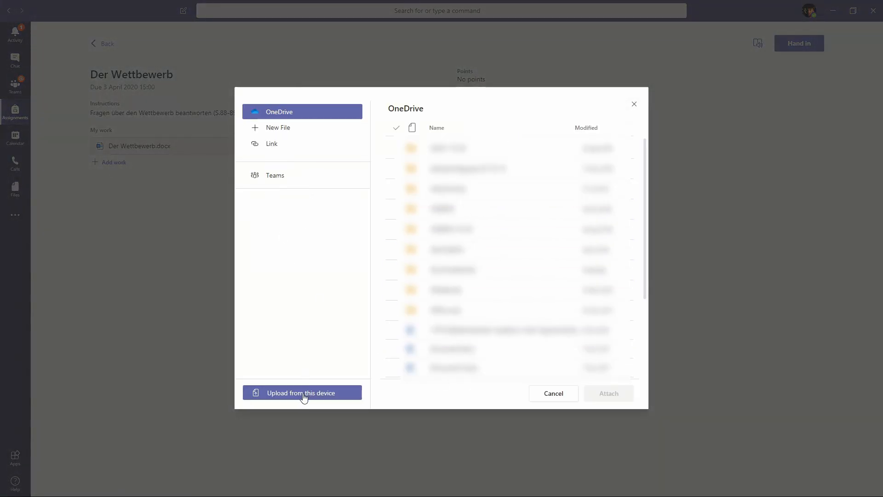
{"action": "left_click", "coordinate": [554, 393]}
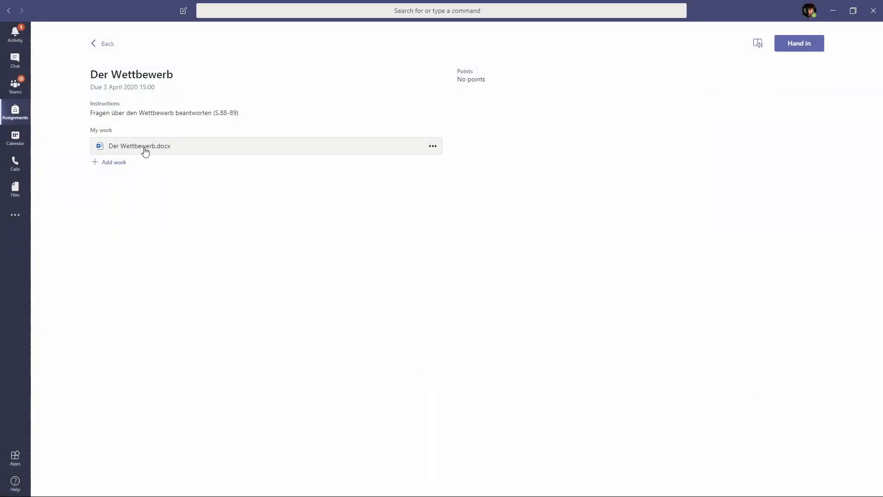
Hand in the "Der Wettbewerb" assignment and check the class's list of completed assignments
{"action": "left_click", "coordinate": [815, 49]}
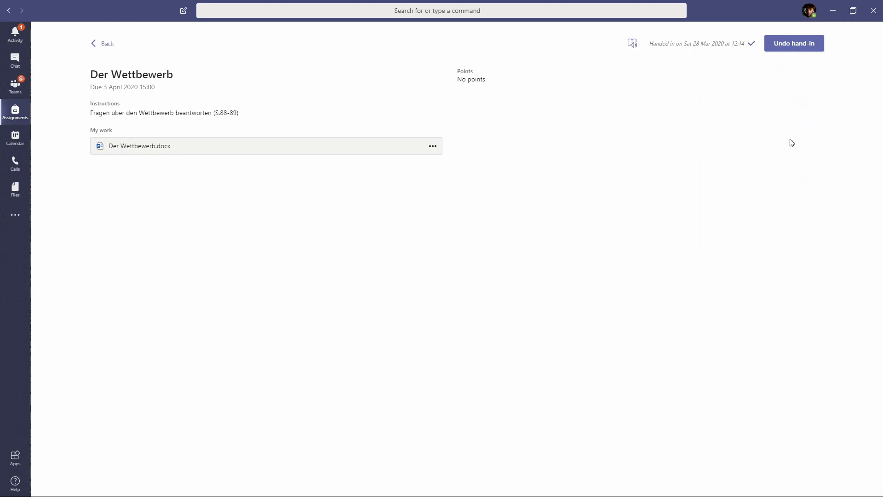
{"action": "left_click", "coordinate": [106, 44]}
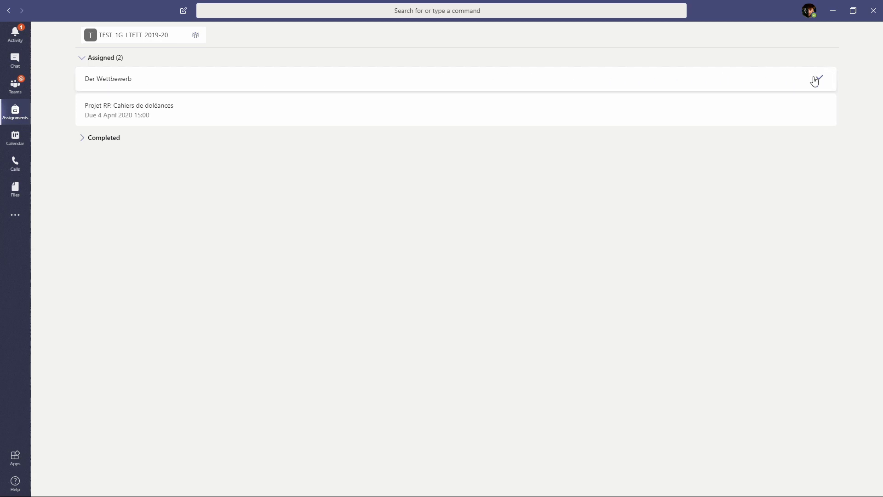
{"action": "left_click", "coordinate": [95, 141]}
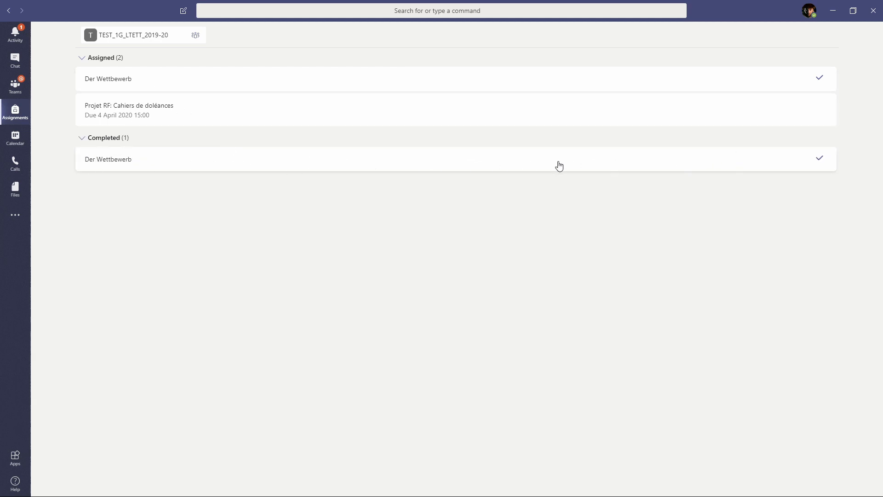
{"action": "left_click", "coordinate": [101, 143]}
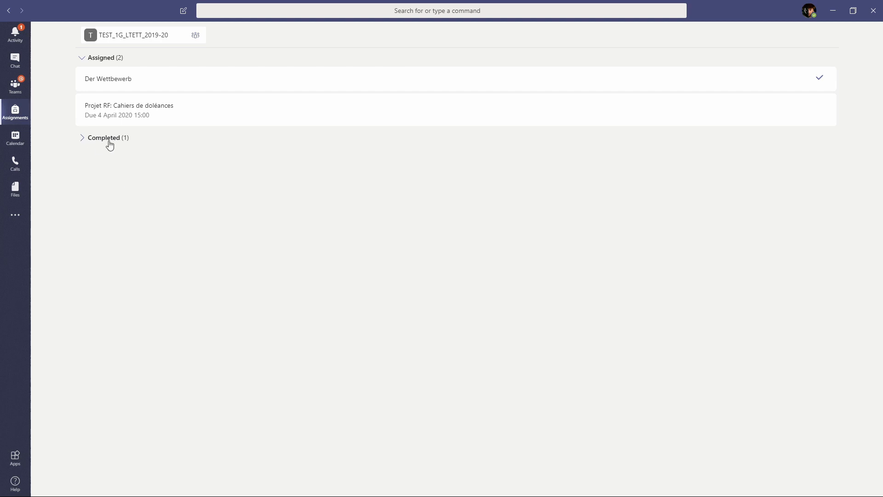
Open the team FACH_KLASS_LTETT-19-20 and display the assignments in its General channel
{"action": "left_click", "coordinate": [20, 117]}
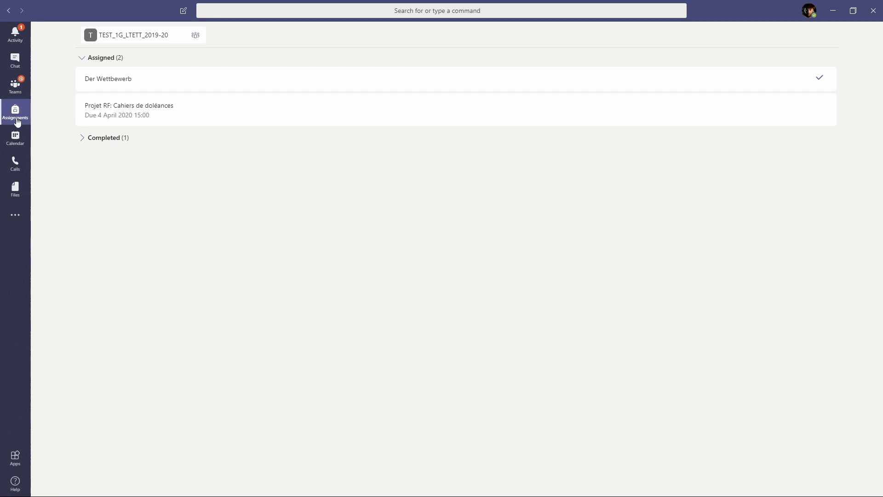
{"action": "left_click", "coordinate": [15, 93]}
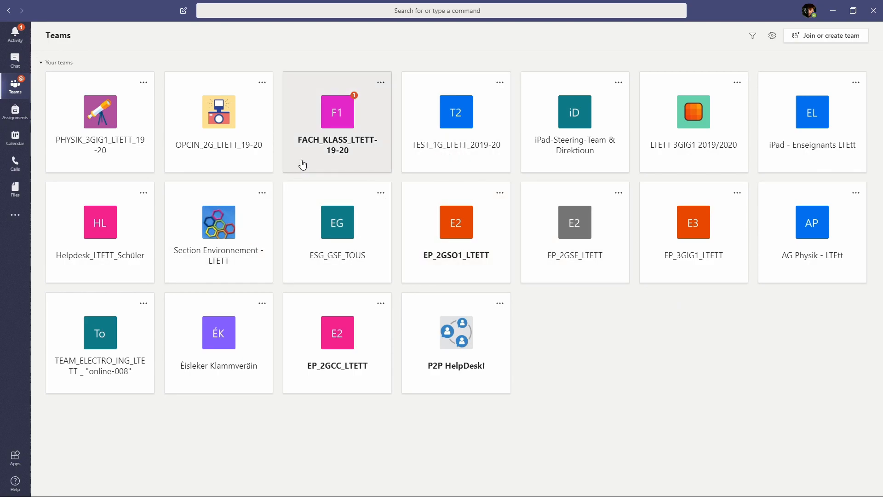
{"action": "left_click", "coordinate": [346, 149]}
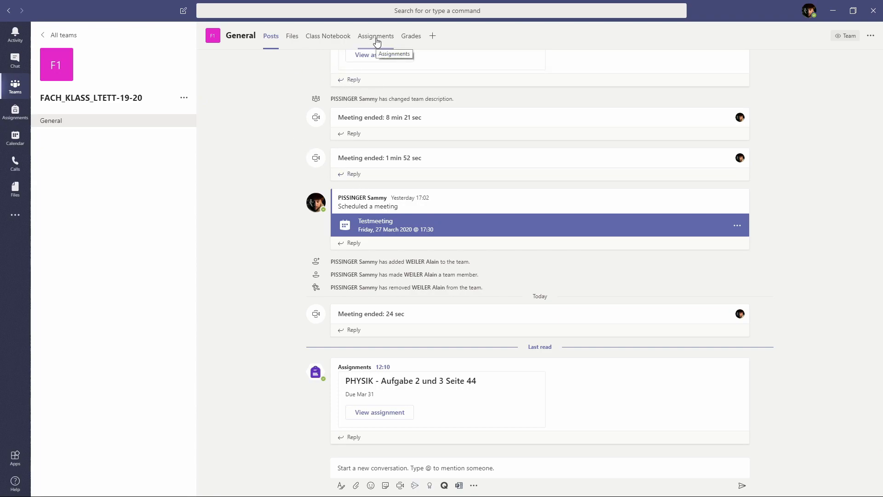
{"action": "left_click", "coordinate": [378, 41]}
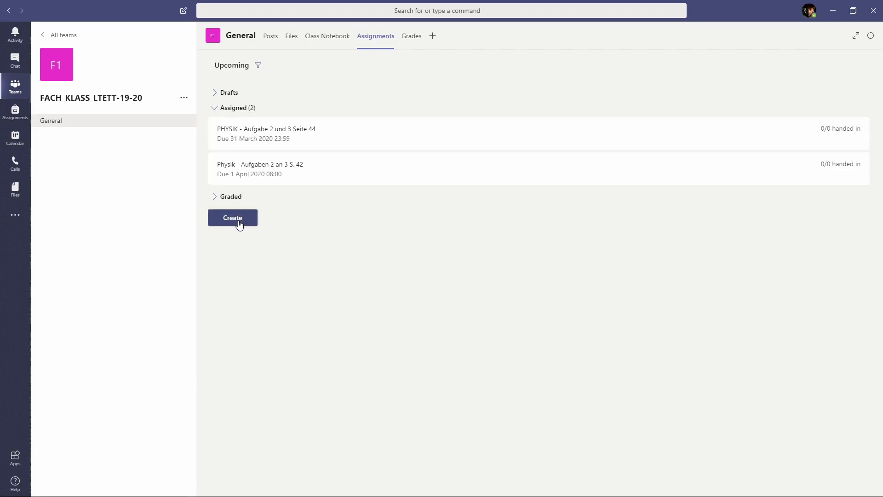
View the blank new-assignment form from within the team, and return to the team's assignment list without creating anything
{"action": "left_click", "coordinate": [239, 223]}
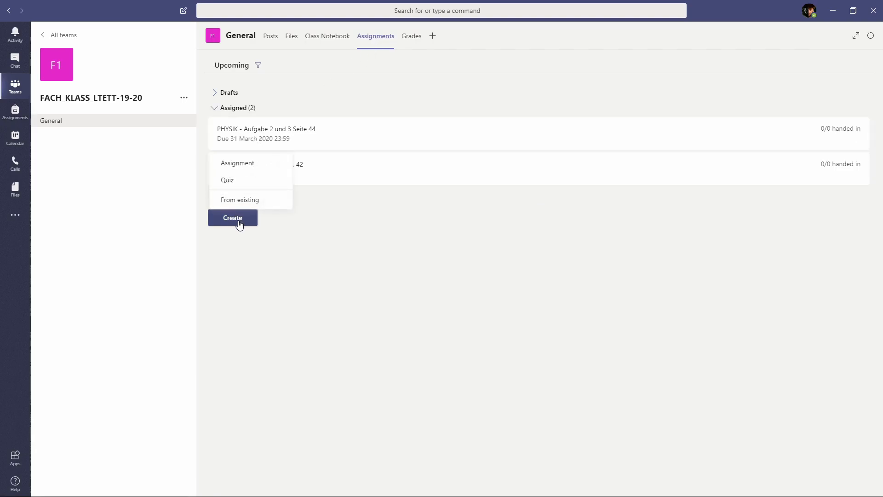
{"action": "left_click", "coordinate": [240, 162]}
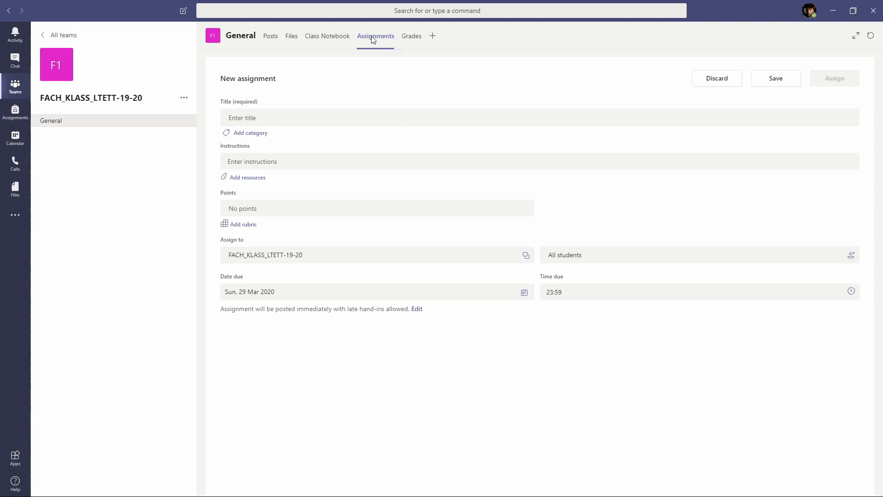
{"action": "left_click", "coordinate": [23, 117]}
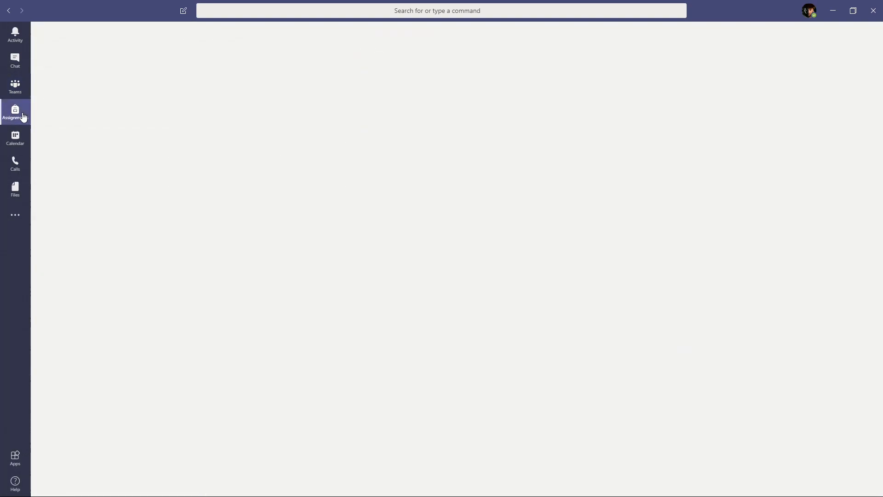
{"action": "left_click", "coordinate": [17, 88]}
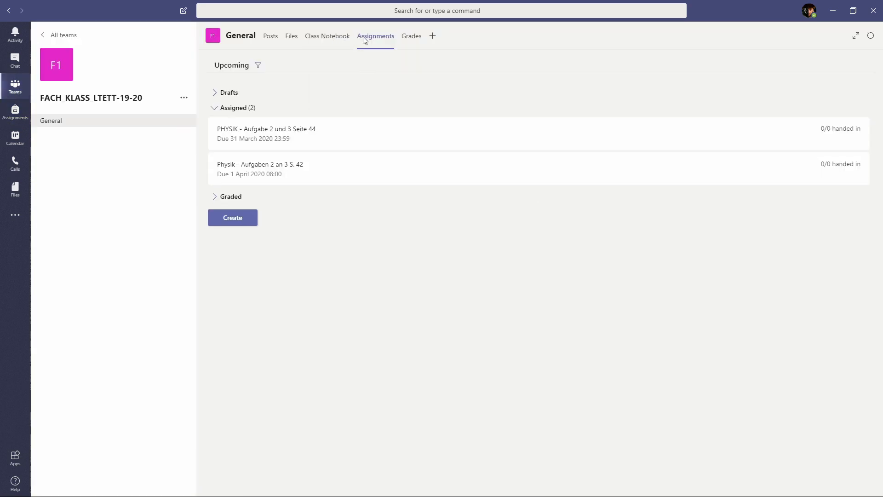